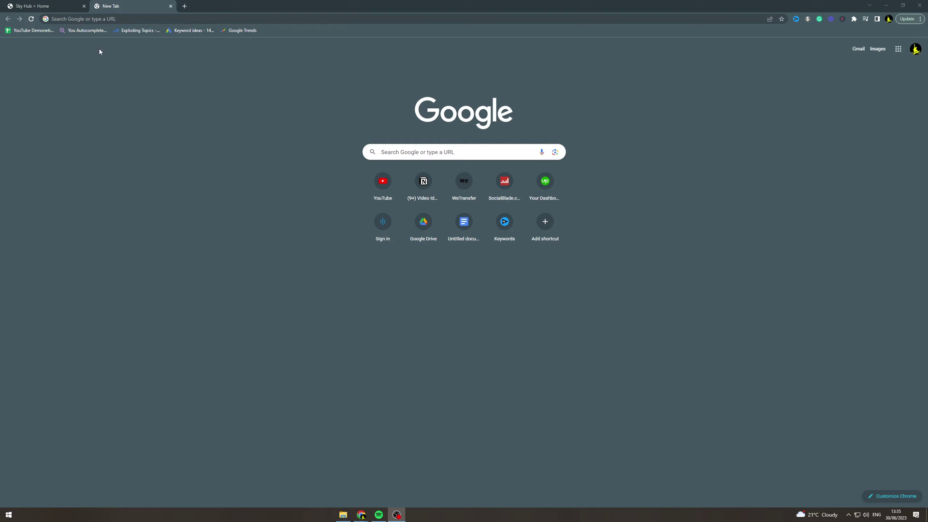
- Load the router address 192.168.0.1 in the empty new tab to show Summary Status
click(44, 6)
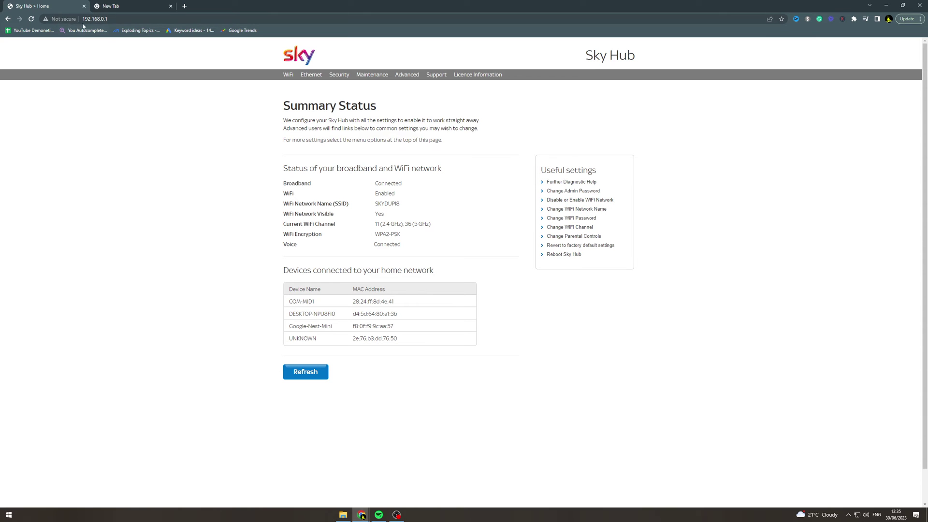
click(124, 4)
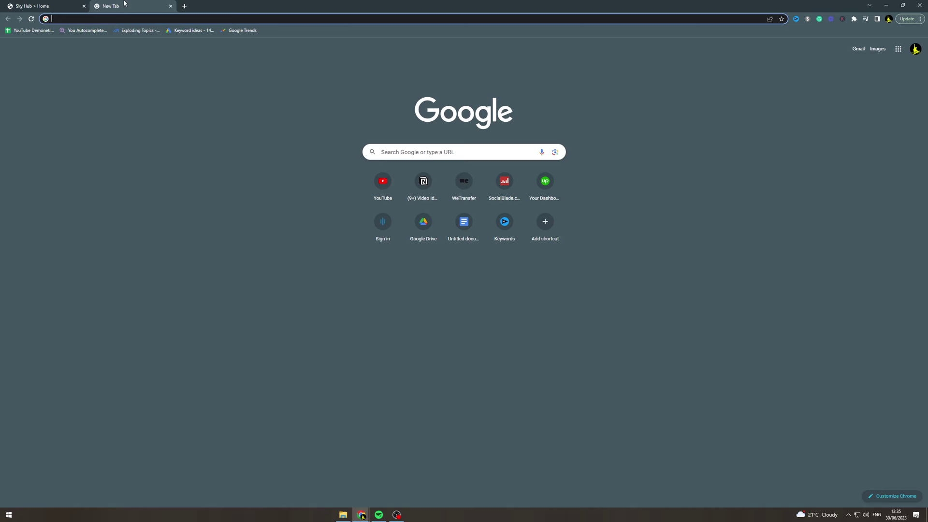
text(http://192.168.0.1/)
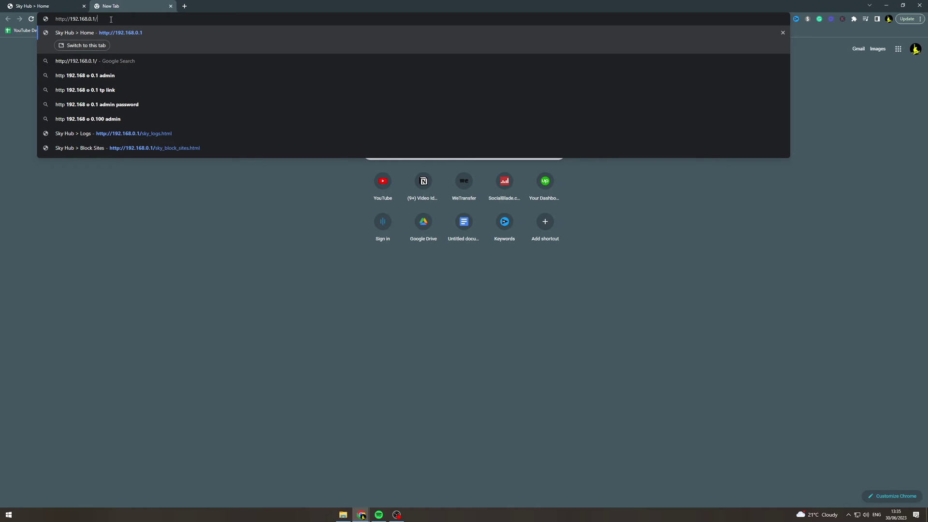
double_click(70, 19)
key(BackSpace)
key(Return)
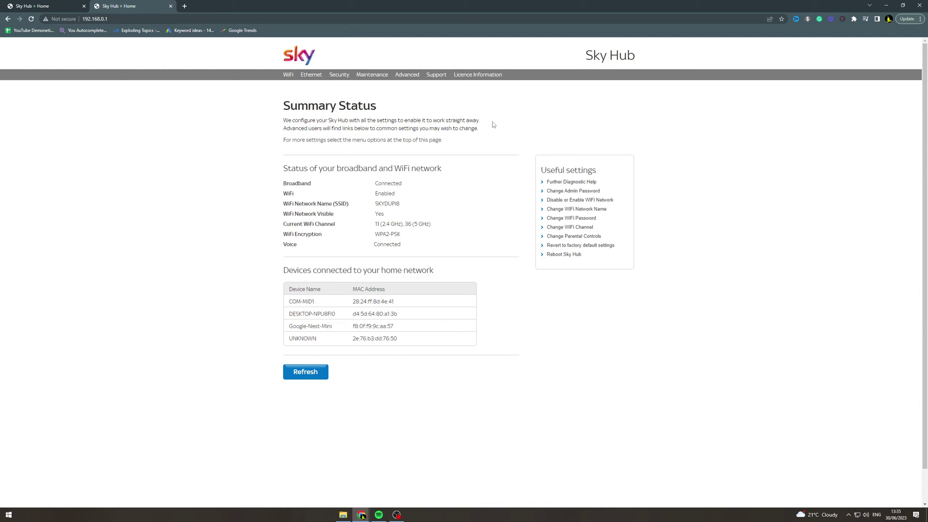
- Choose 'Change WiFi Password' under Useful settings to bring up the router sign-in prompt
click(568, 220)
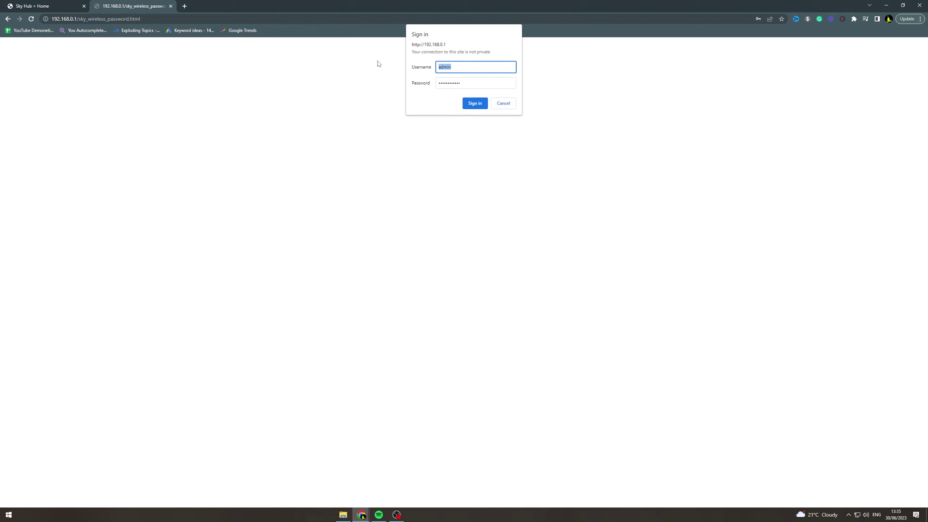